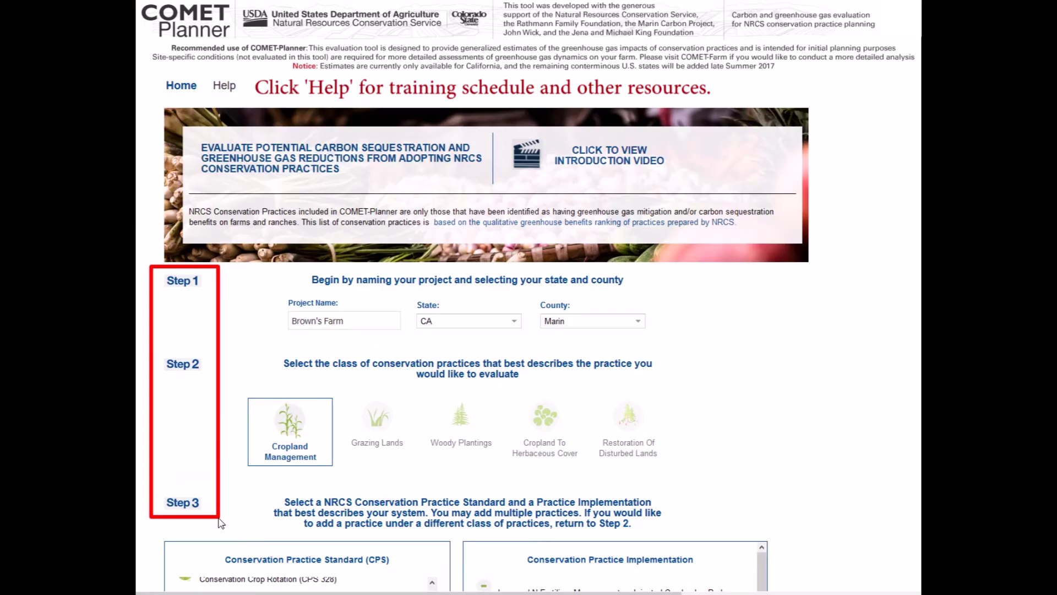
# Enter Brown's Farm as the project name.
pyautogui.moveTo(218, 518); pyautogui.dragTo(218, 525)
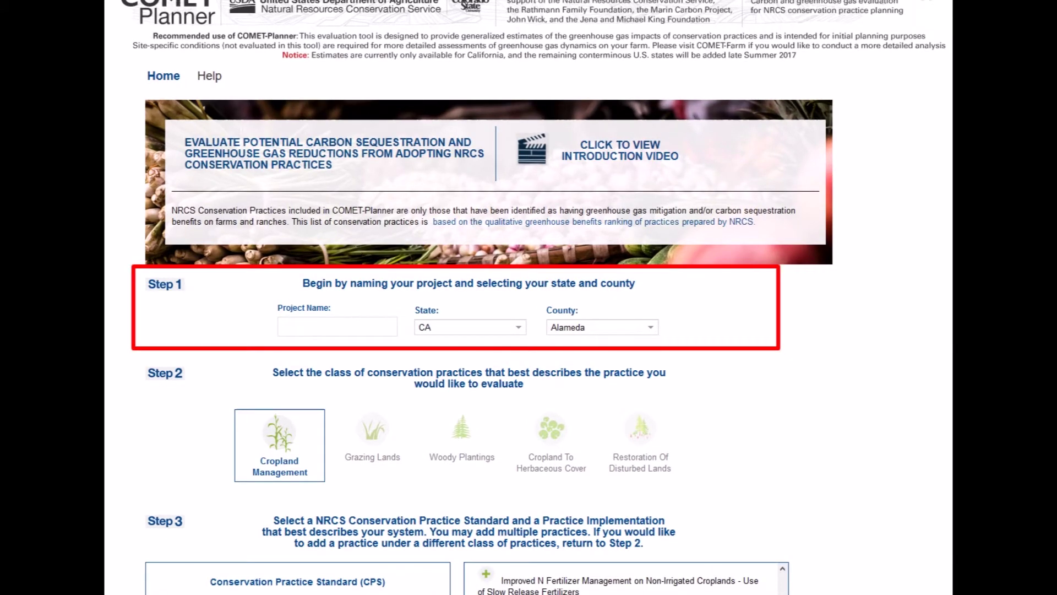
pyautogui.click(281, 330)
pyautogui.write('Br')
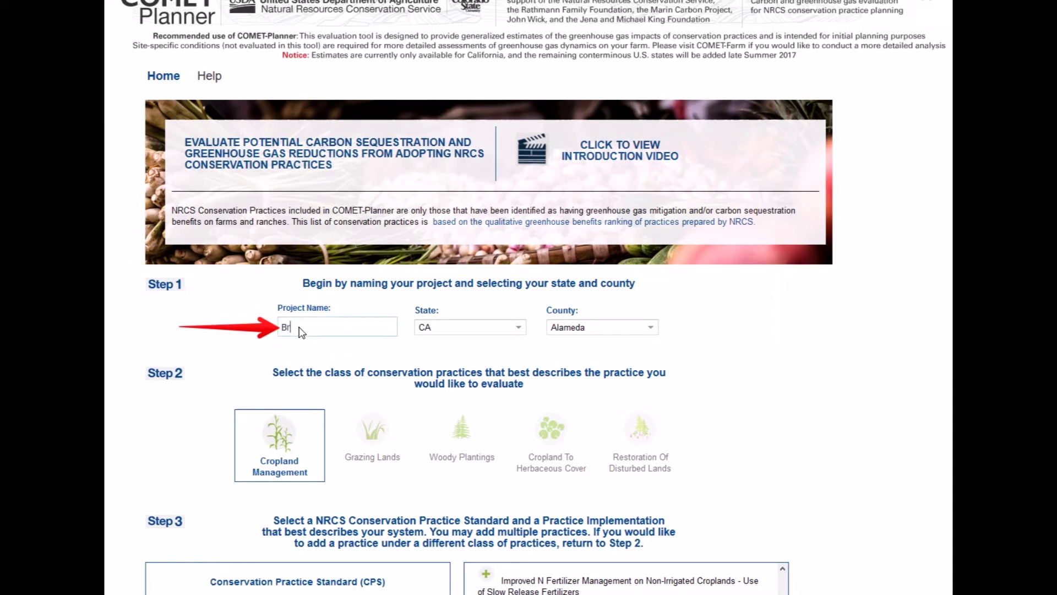
pyautogui.write("own's Farm")
# Choose Marin as the California county for the project.
pyautogui.click(652, 328)
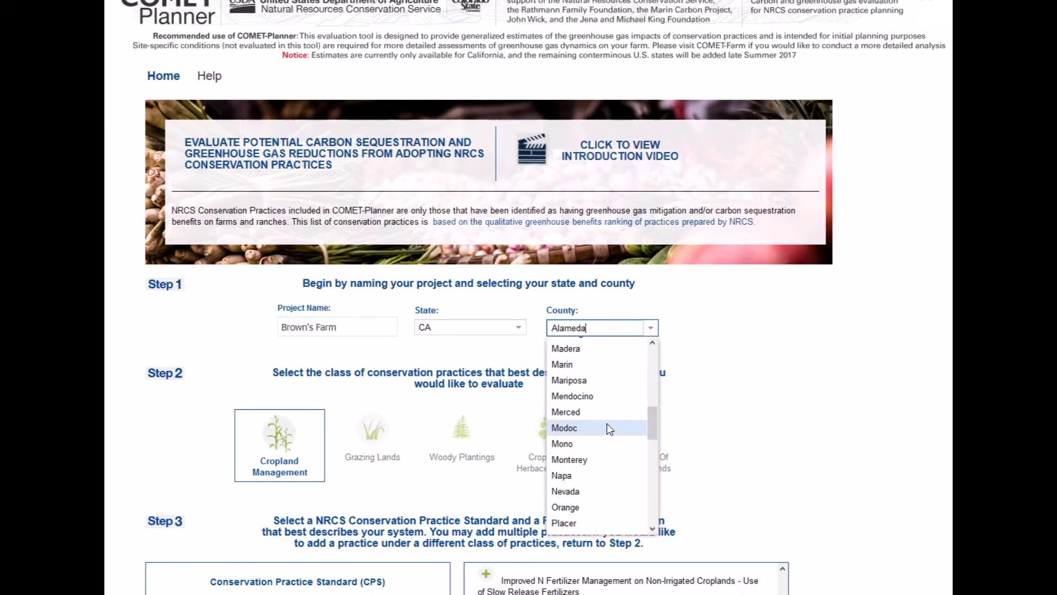
pyautogui.click(585, 365)
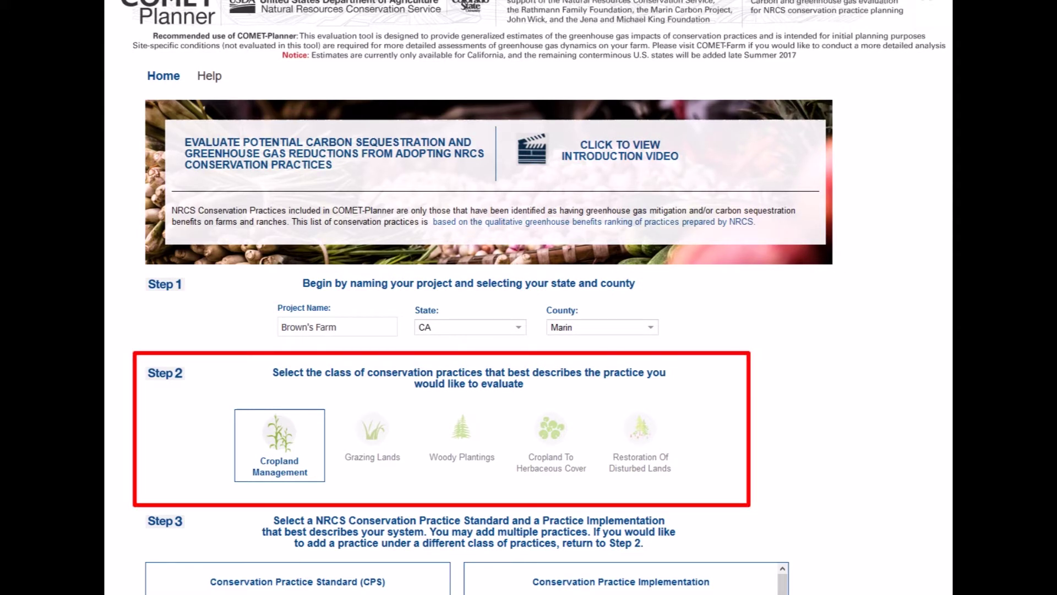
pyautogui.scroll(-7, 247, 457)
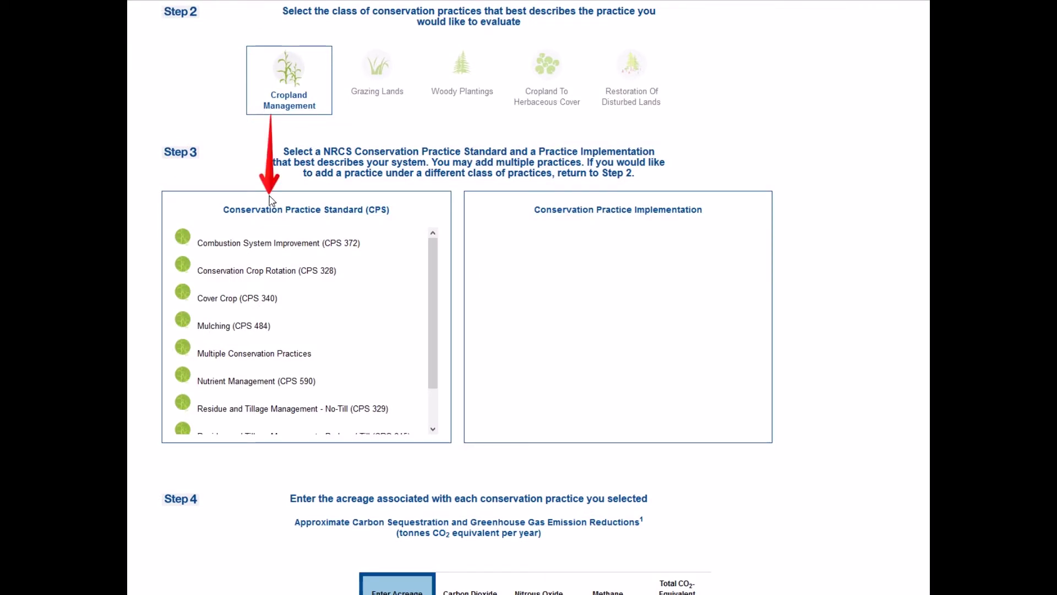
# Select Cover Crop (CPS 340) to list its legume and non-legume cover crop implementations.
pyautogui.click(378, 67)
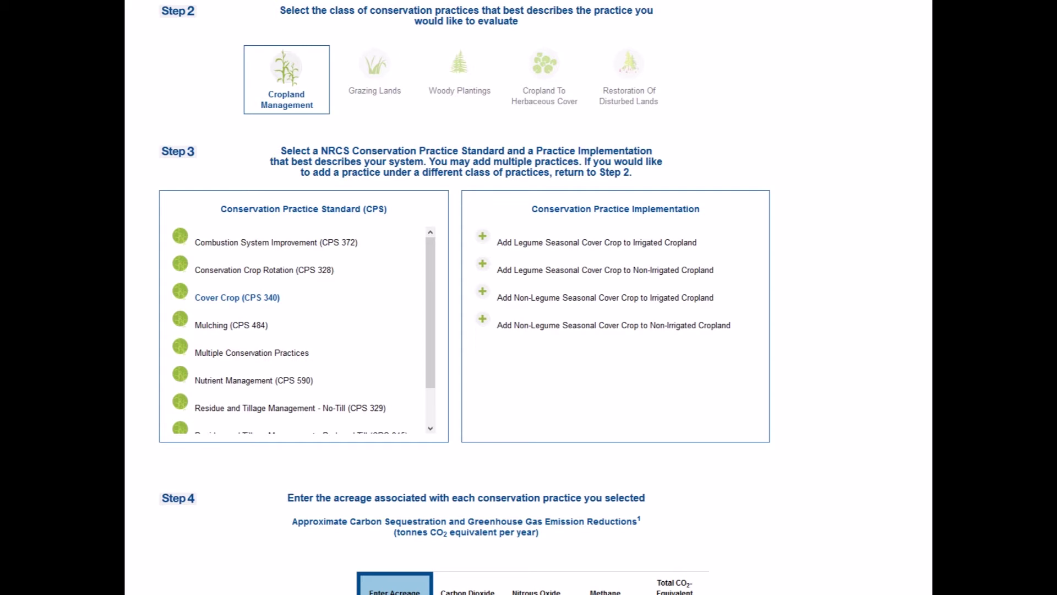
# Add Legume Seasonal Cover Crop to Irrigated Cropland, removing and re-adding it once.
pyautogui.click(483, 236)
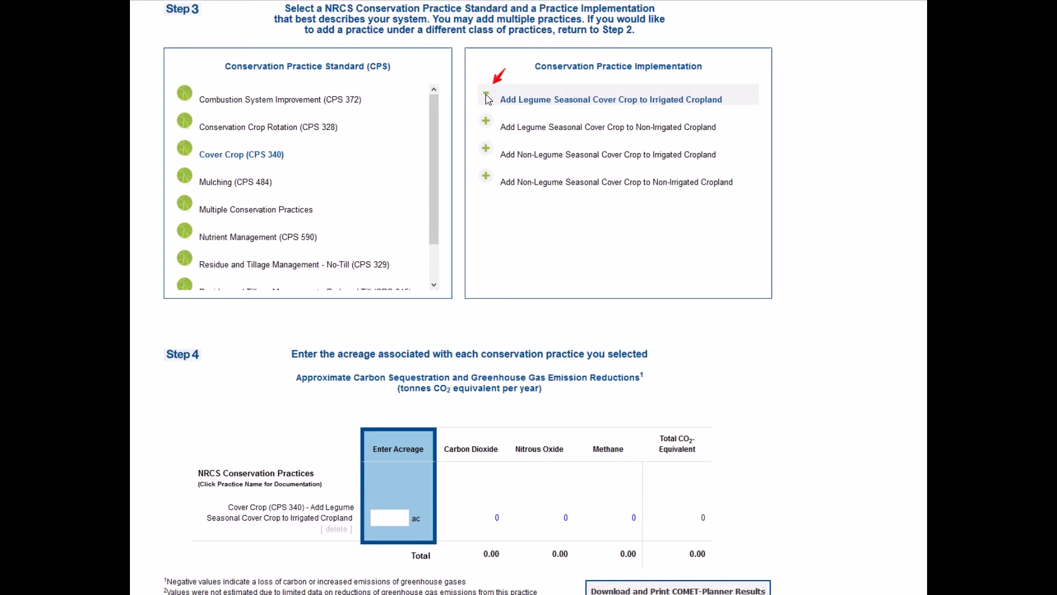
pyautogui.click(487, 97)
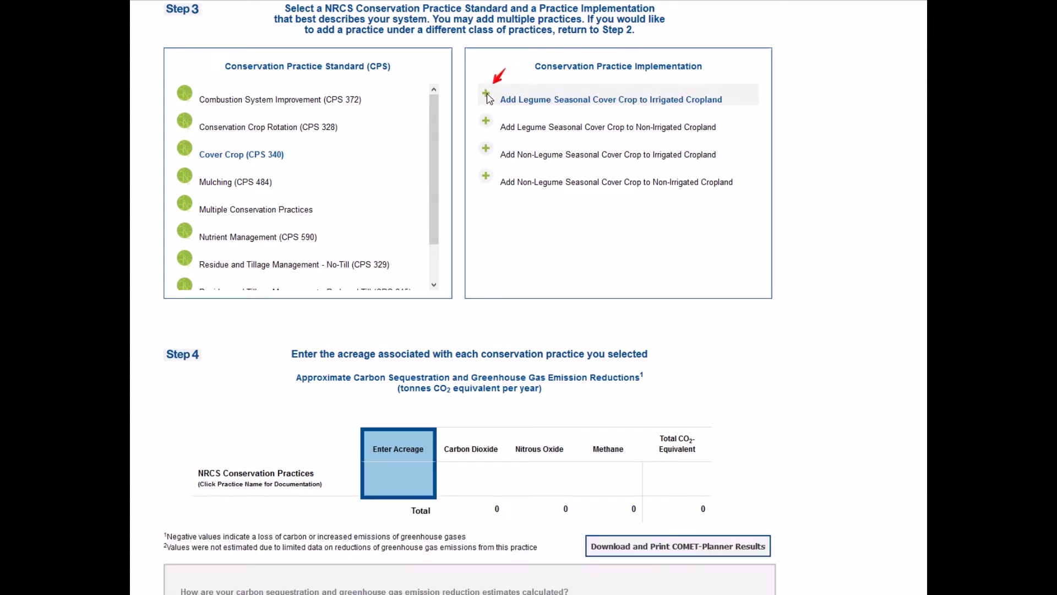
pyautogui.click(562, 100)
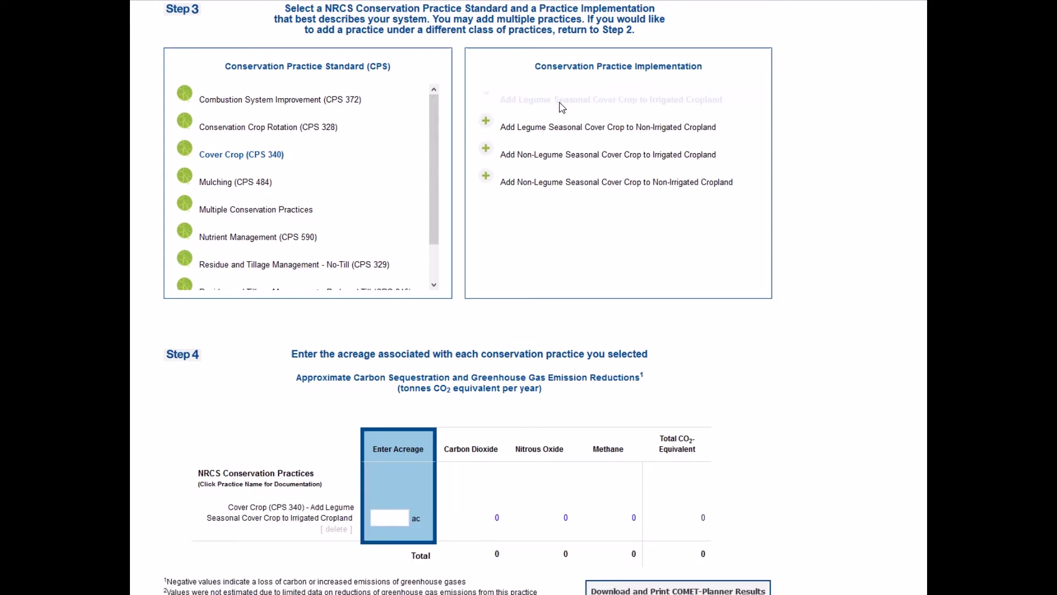
pyautogui.scroll(3, 561, 107)
pyautogui.scroll(1, 561, 108)
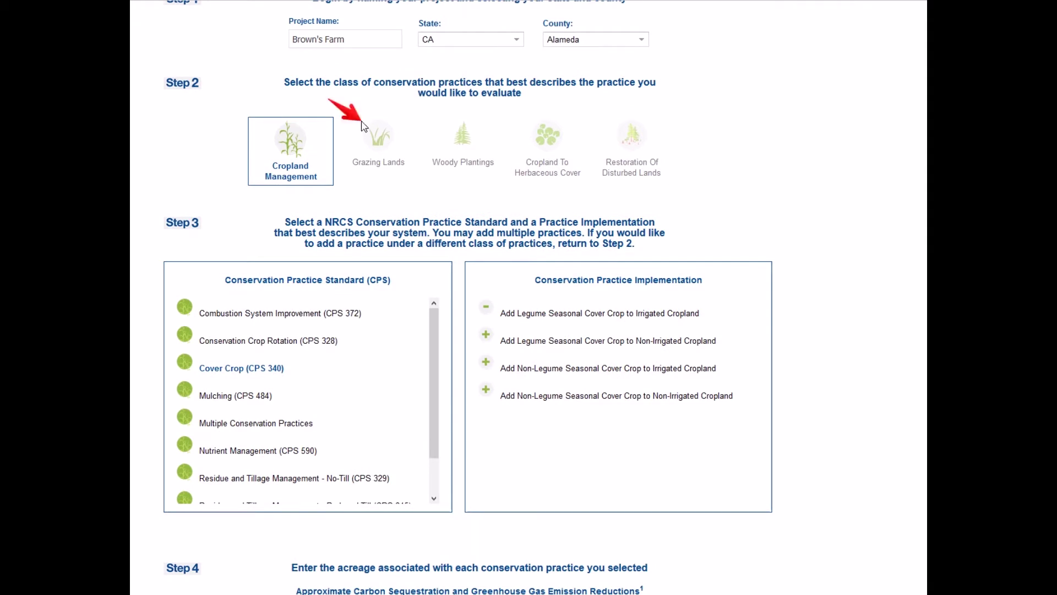
# Under Grazing Lands multiple practices, add Prescribed Grazing with Beef Feedlot Manure on irrigated pasture.
pyautogui.click(385, 143)
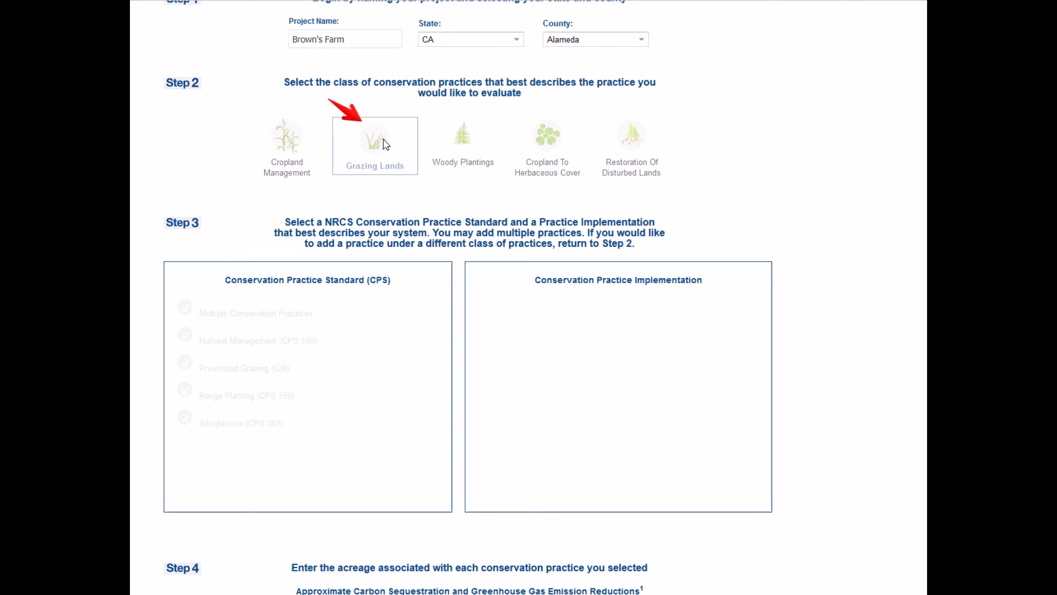
pyautogui.click(251, 319)
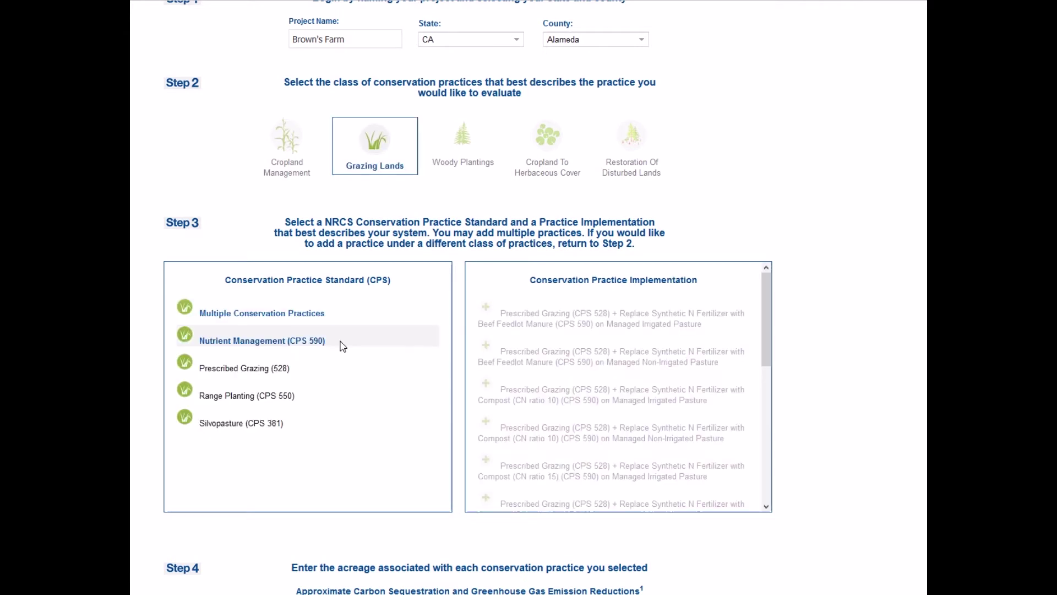
pyautogui.click(576, 321)
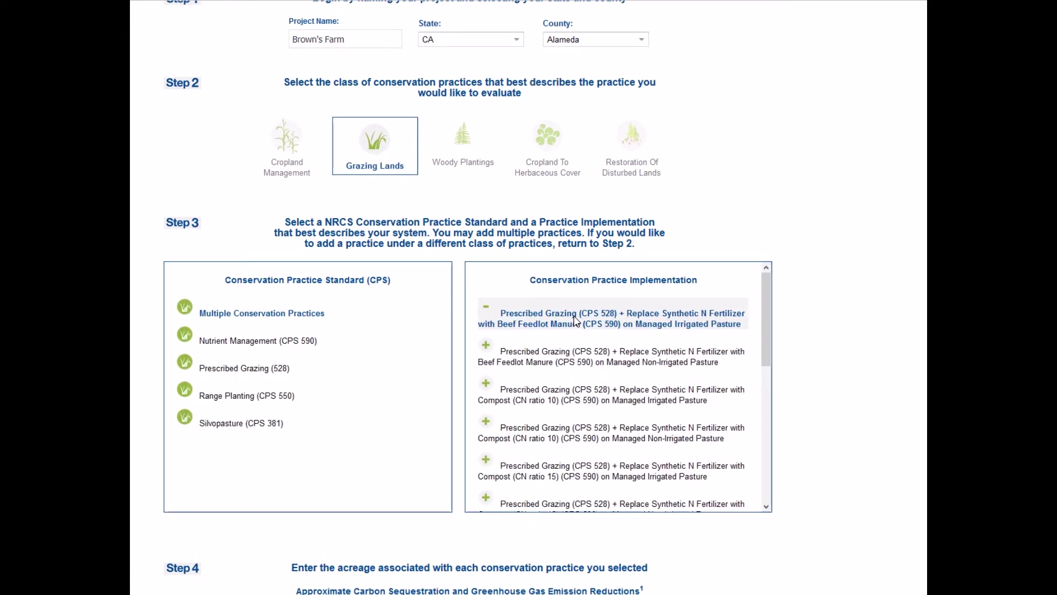
pyautogui.scroll(-3, 809, 186)
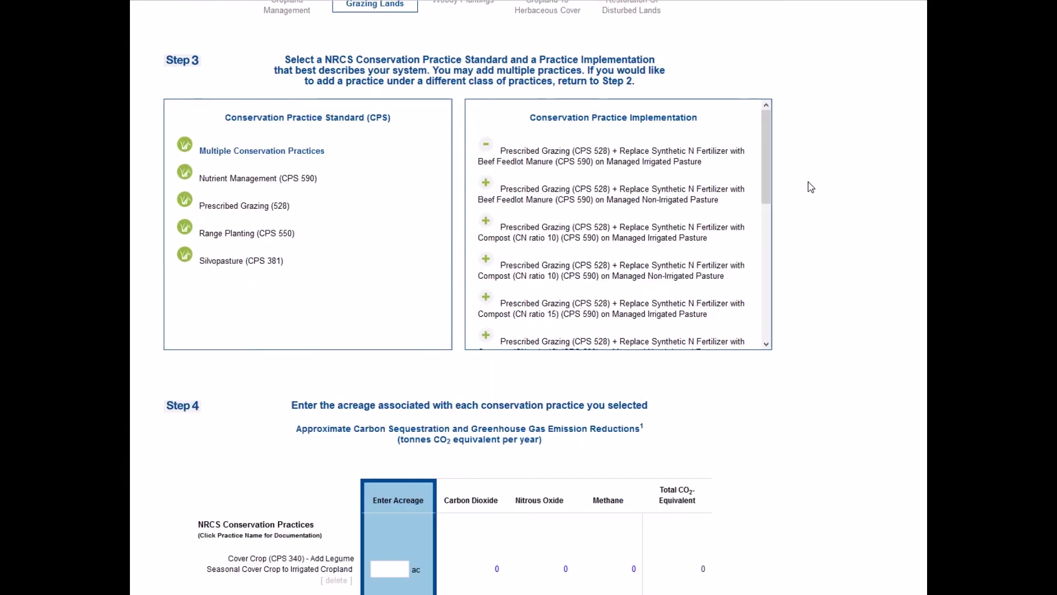
pyautogui.scroll(-5, 812, 187)
pyautogui.scroll(-1, 811, 189)
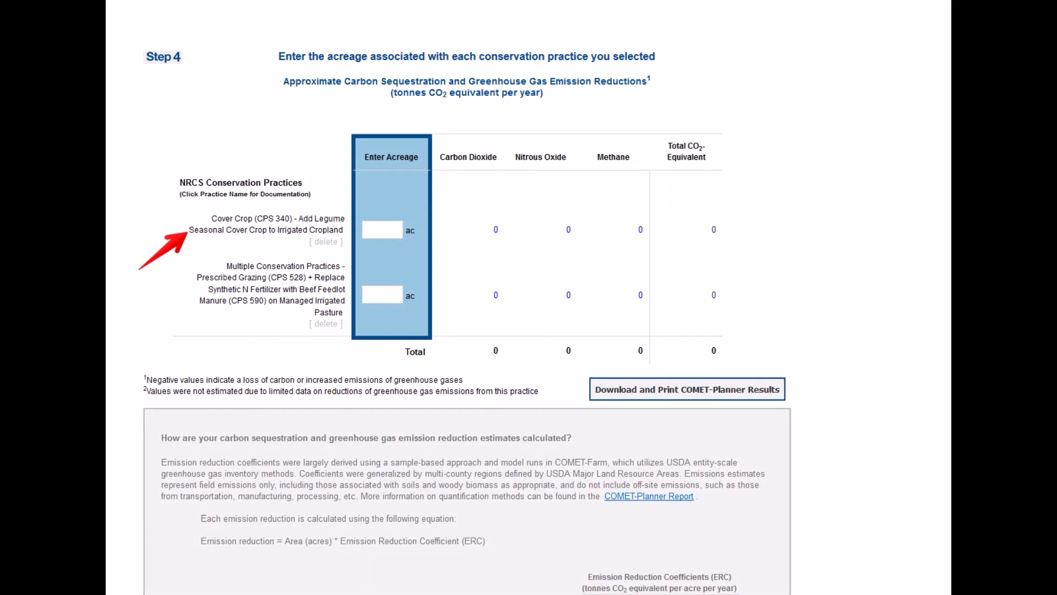
pyautogui.click(261, 233)
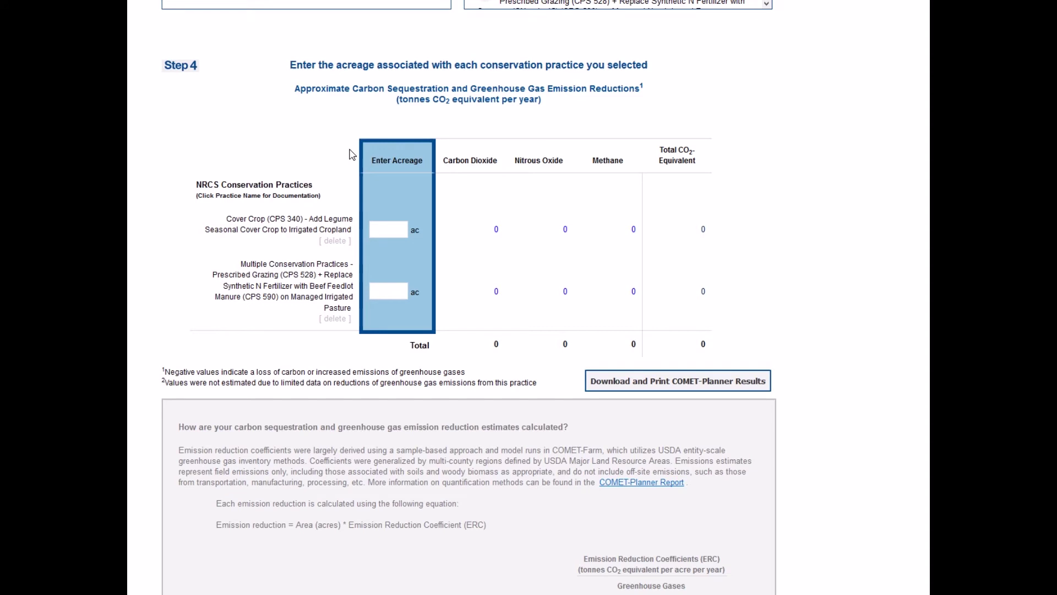
pyautogui.moveTo(357, 137); pyautogui.dragTo(436, 333)
# Enter 120 acres for both practices, then view the tonnes CO2 equivalent explanation.
pyautogui.click(379, 232)
pyautogui.write('120')
pyautogui.click(377, 294)
pyautogui.write('12')
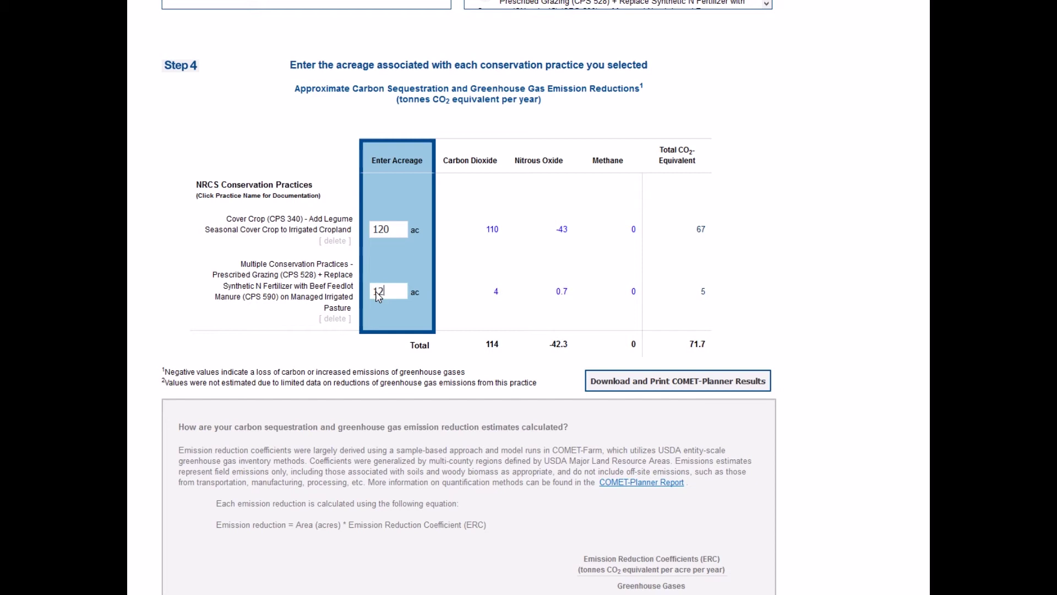
pyautogui.write('0')
pyautogui.click(453, 104)
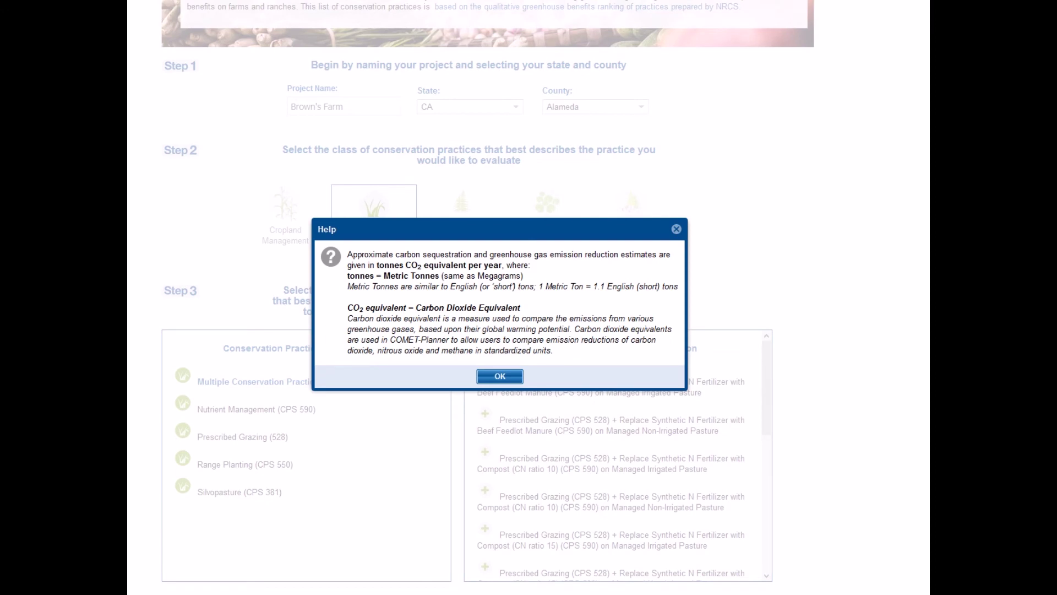
pyautogui.click(500, 376)
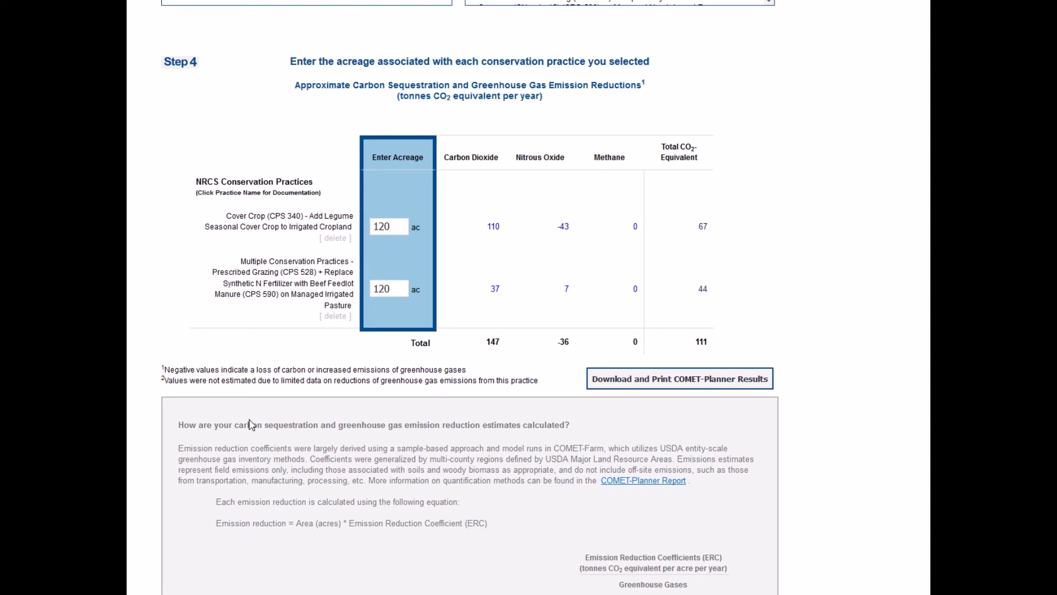
pyautogui.moveTo(155, 356); pyautogui.dragTo(546, 392)
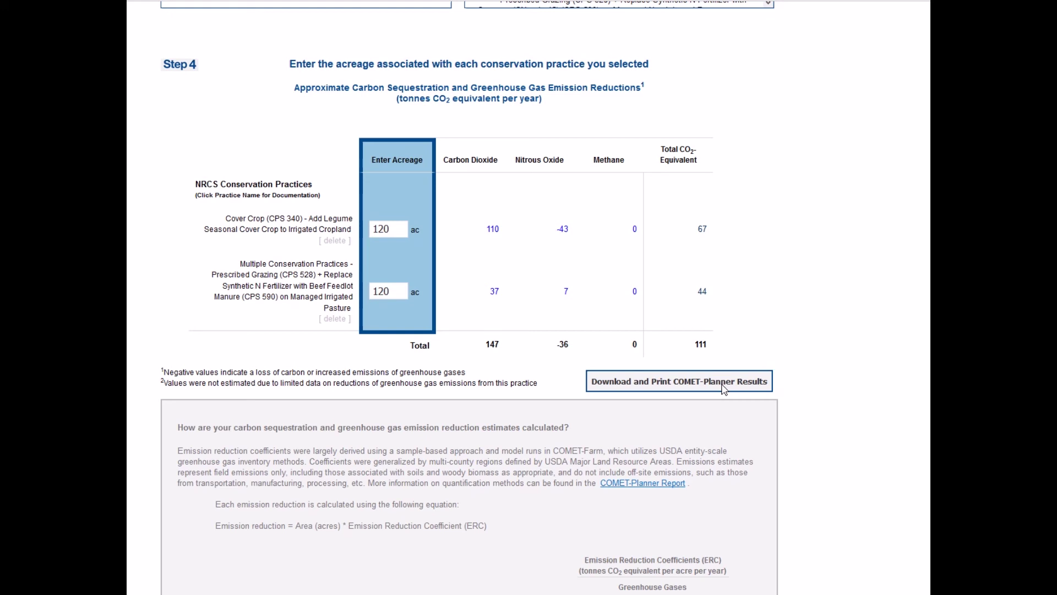
# Generate the printable report showing both 120-acre practices totalling 111 t CO2e.
pyautogui.click(724, 389)
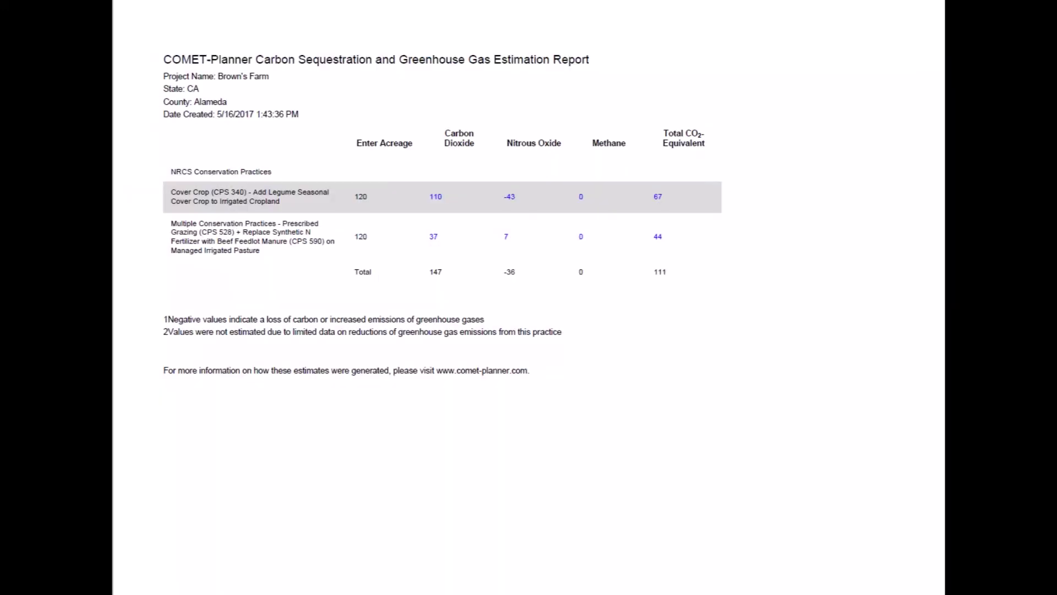